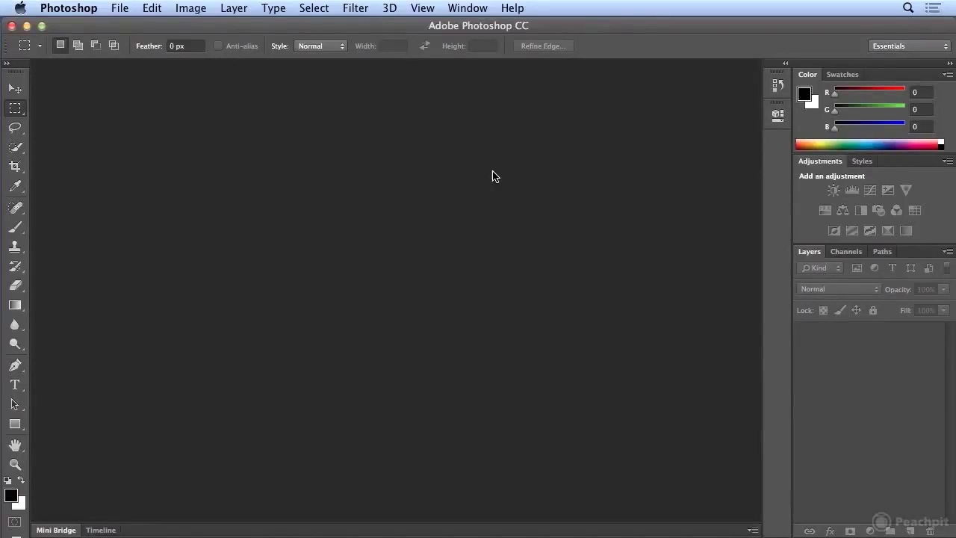
# - In the Open dialog, browse to Desktop > Project_Files > 01_introducing_Photoshop
pyautogui.click(120, 8)
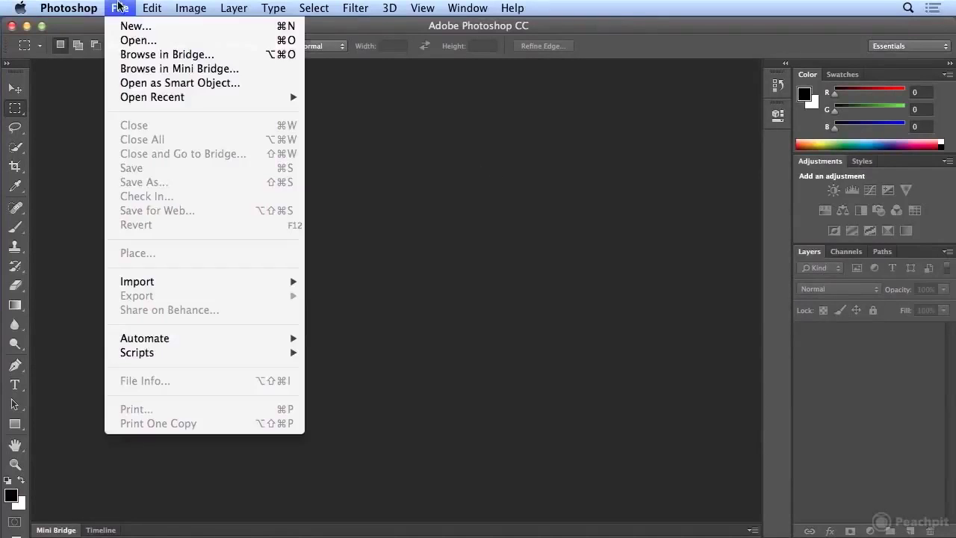
pyautogui.click(117, 40)
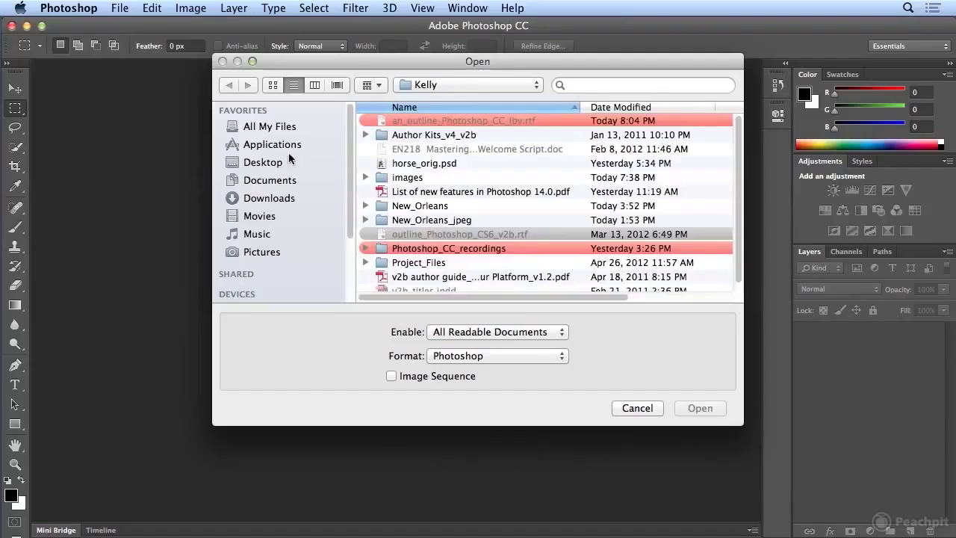
pyautogui.click(288, 162)
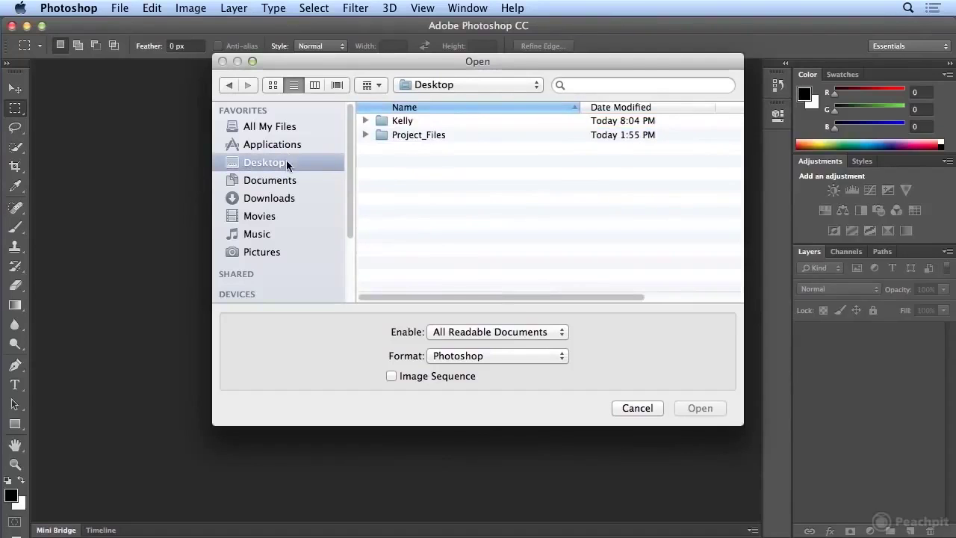
pyautogui.doubleClick(484, 135)
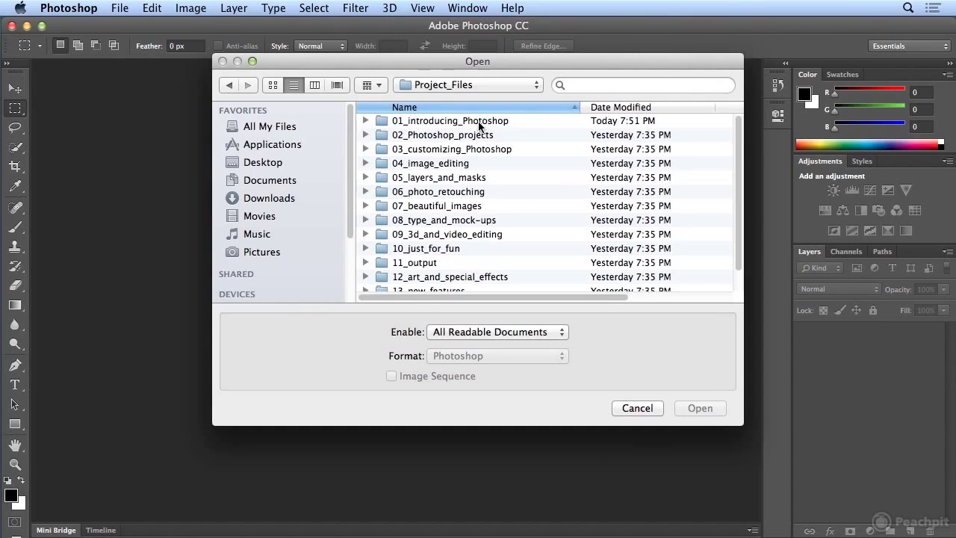
pyautogui.doubleClick(479, 122)
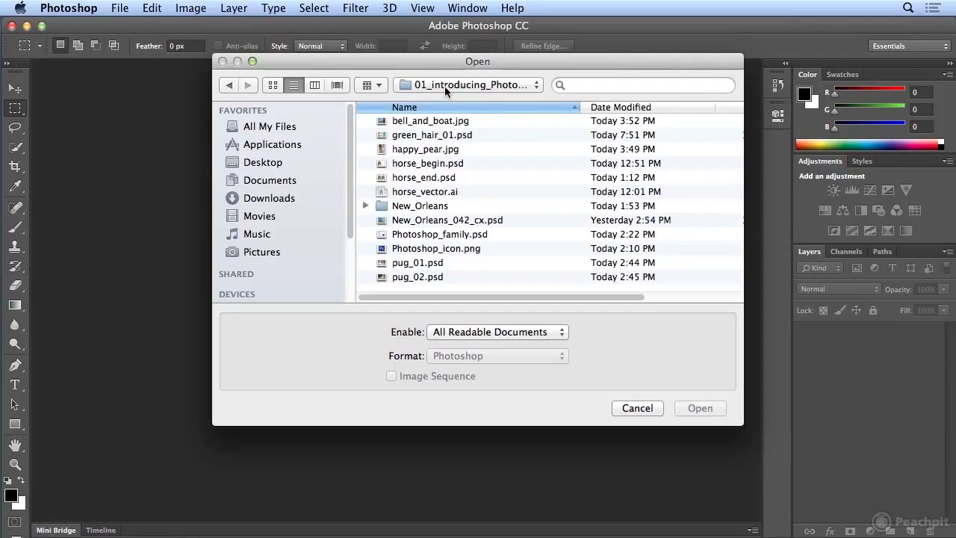
# - Select bell_and_boat.jpg, then green_hair_01.psd, to compare their JPEG and Photoshop formats
pyautogui.click(452, 124)
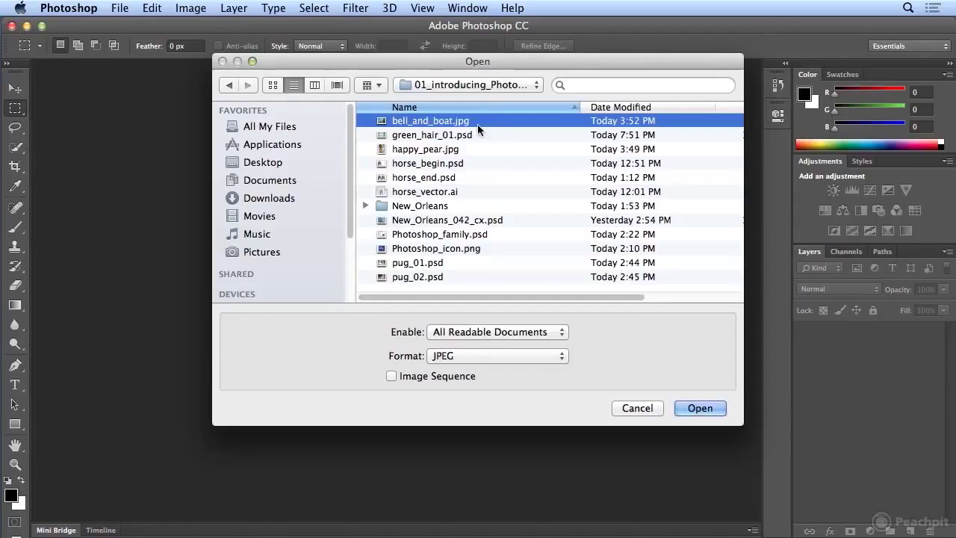
pyautogui.click(475, 134)
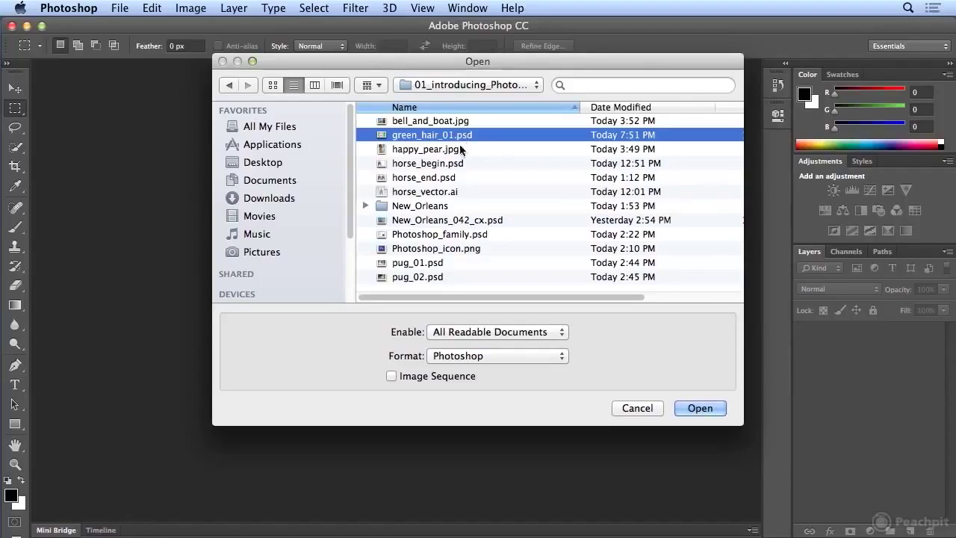
# - Select happy_pear.jpg in the Open dialog to see its JPEG format
pyautogui.click(457, 151)
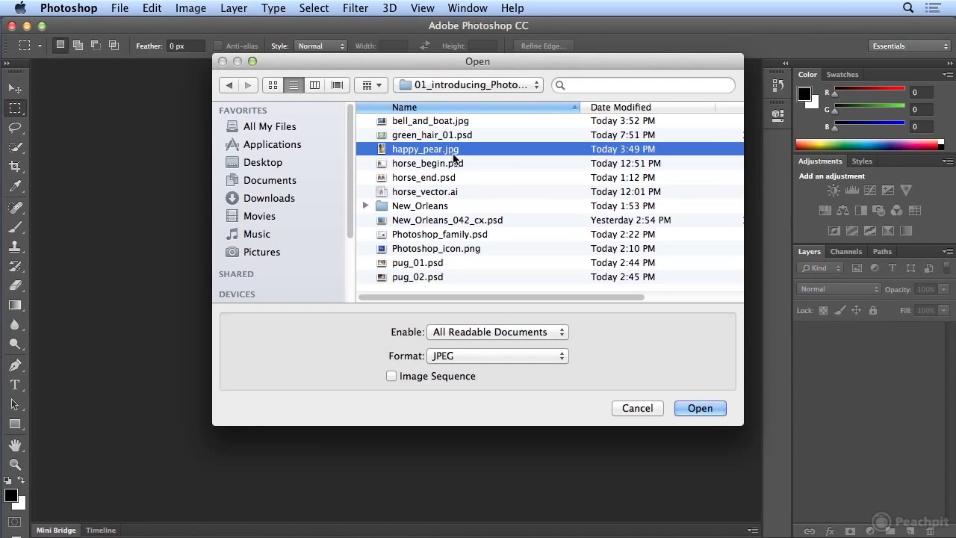
# - Reselect green_hair_01.psd so its format reads Photoshop again
pyautogui.click(452, 137)
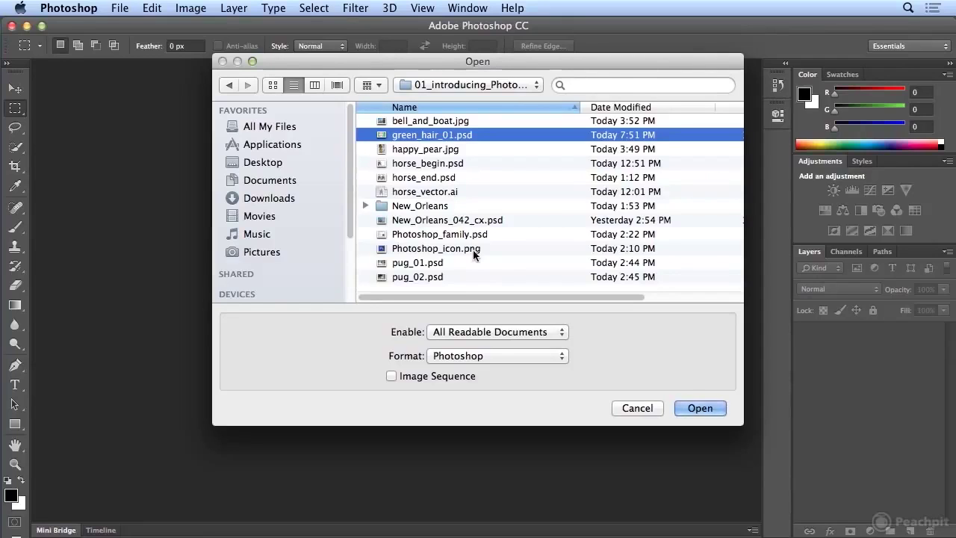
# - Open green_hair_01.psd as a document, then open and dismiss the File menu
pyautogui.doubleClick(468, 138)
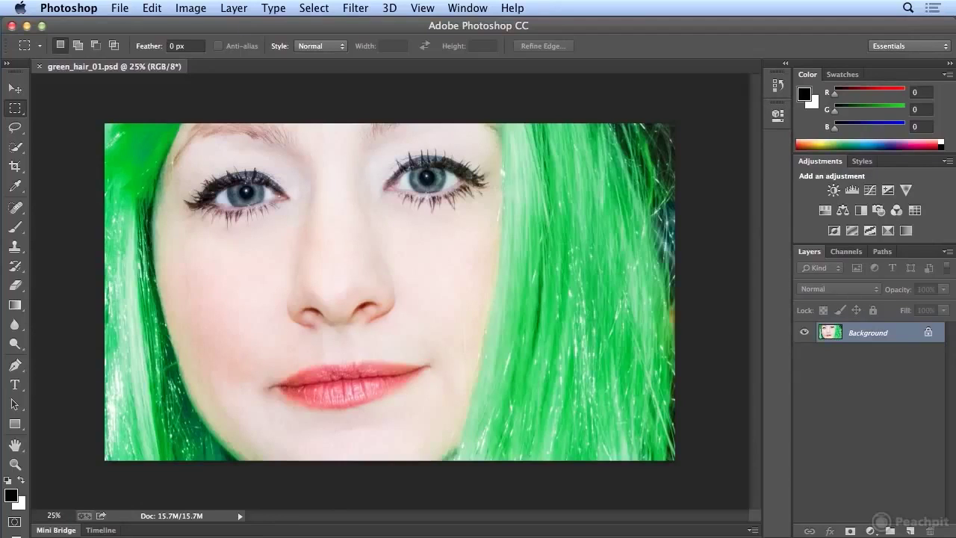
pyautogui.click(120, 8)
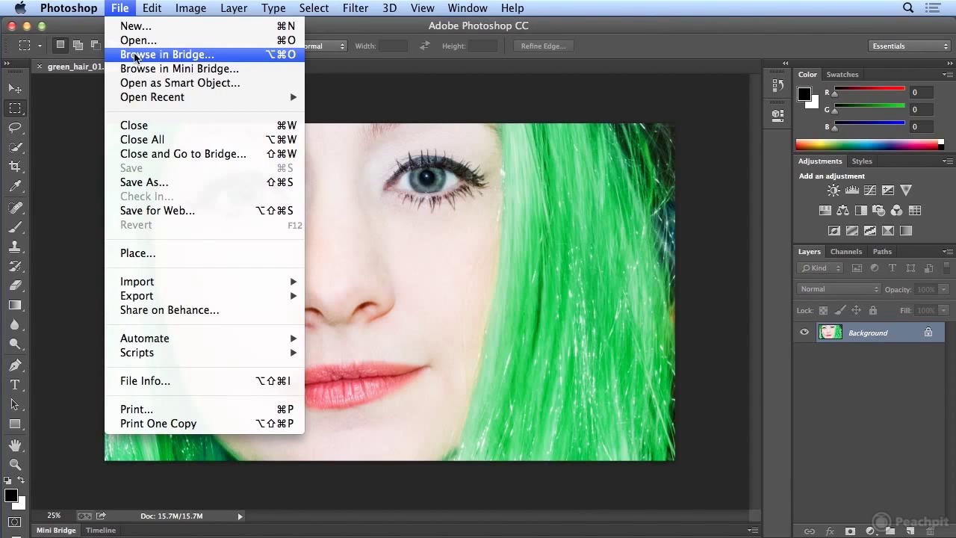
pyautogui.click(133, 8)
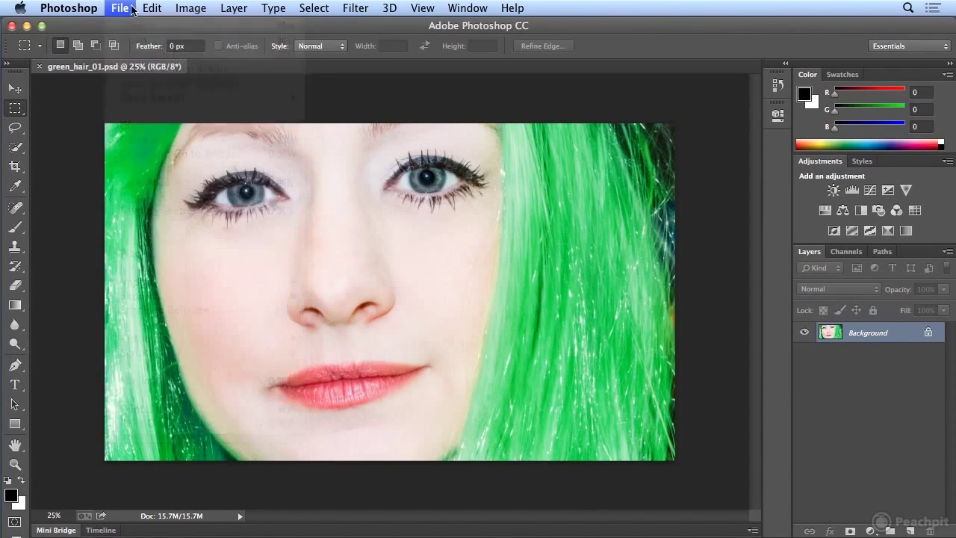
pyautogui.click(58, 530)
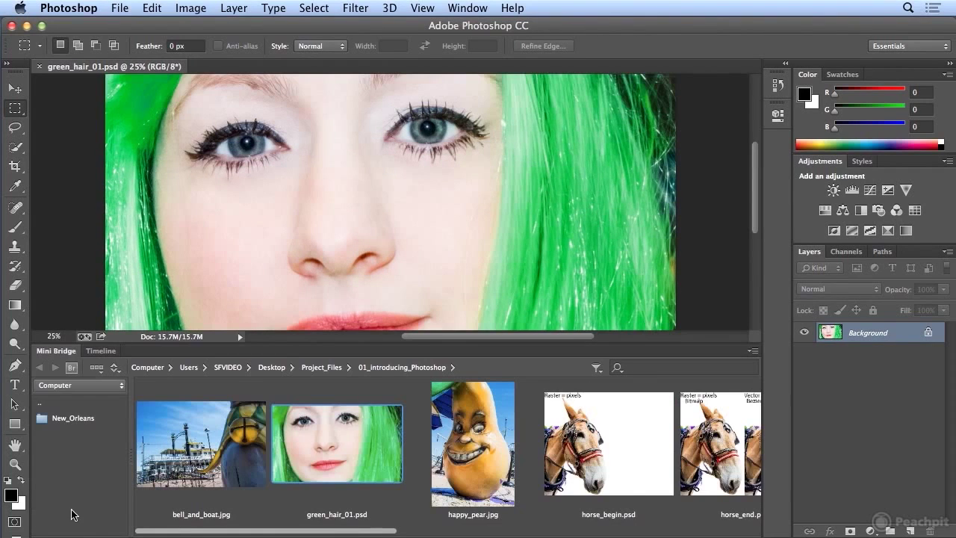
pyautogui.moveTo(319, 535)
pyautogui.mouseDown()
pyautogui.moveTo(730, 535)
pyautogui.moveTo(267, 535)
pyautogui.mouseUp()
pyautogui.doubleClick(43, 351)
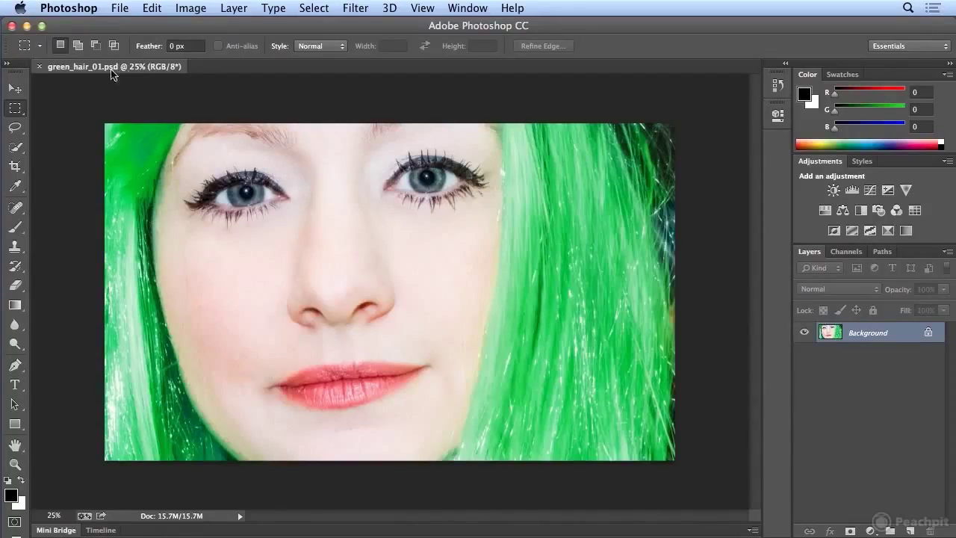
# - Use Save As with JPEG format to save green_hair_01.jpg, reaching JPEG Options
pyautogui.click(119, 8)
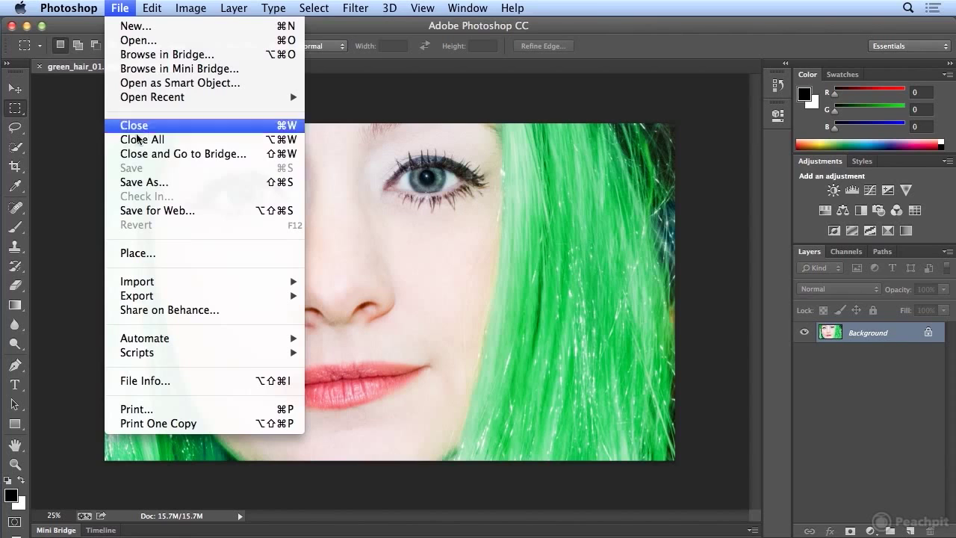
pyautogui.click(146, 184)
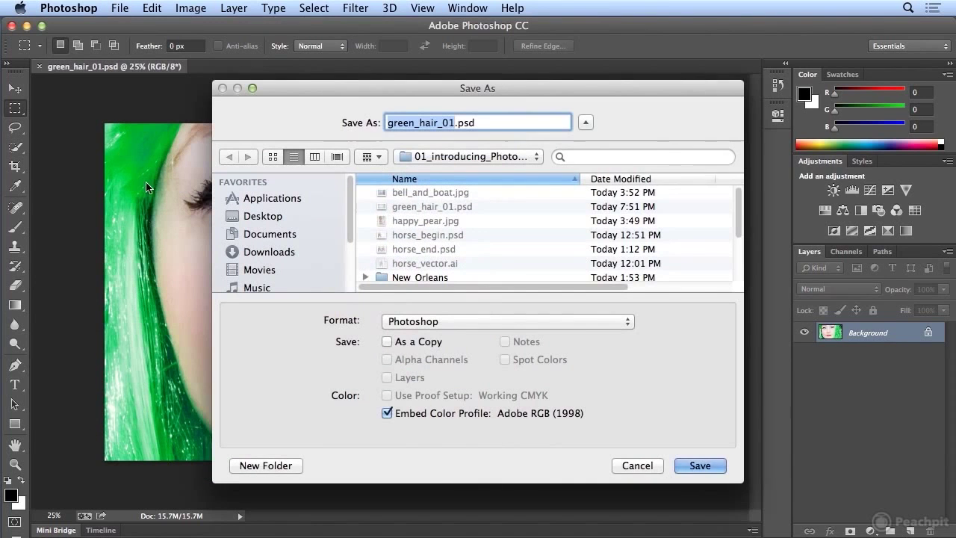
pyautogui.click(452, 322)
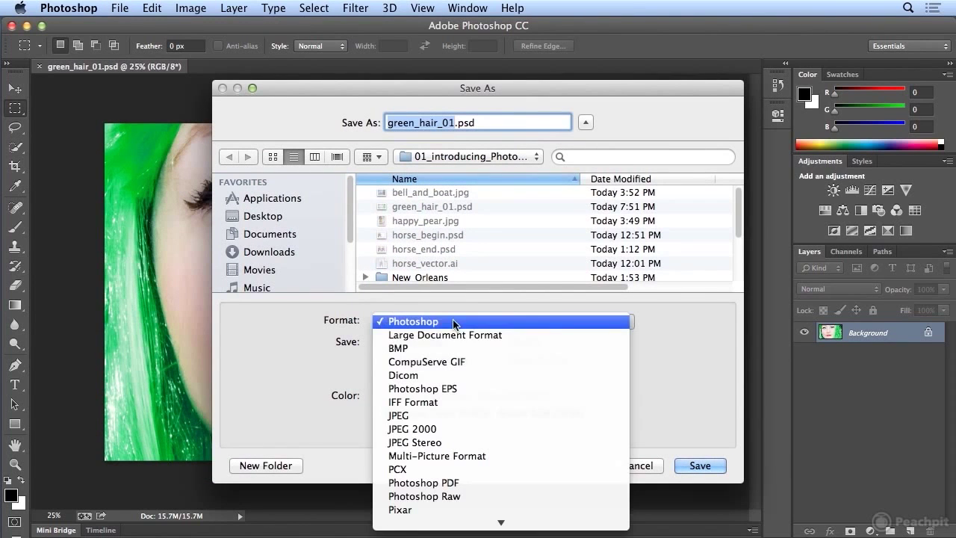
pyautogui.click(453, 415)
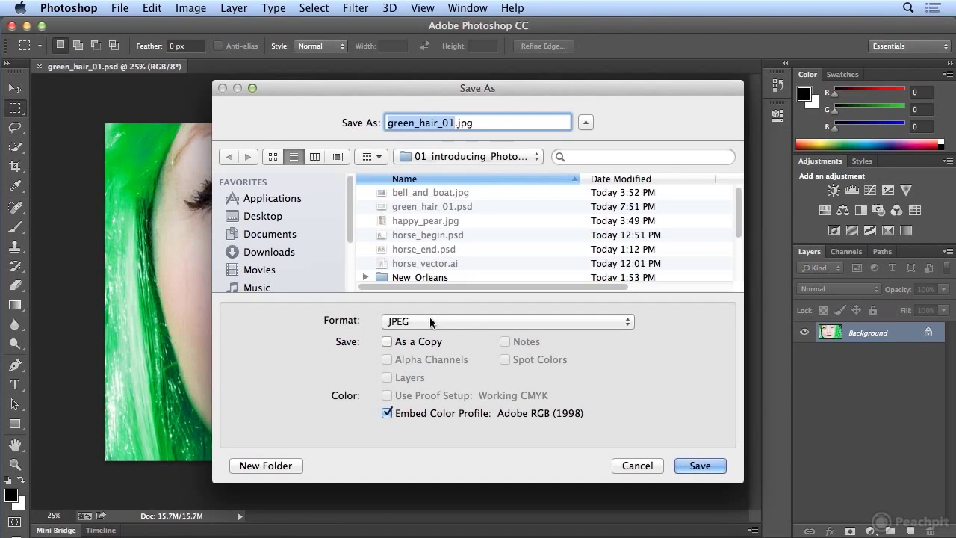
pyautogui.click(702, 464)
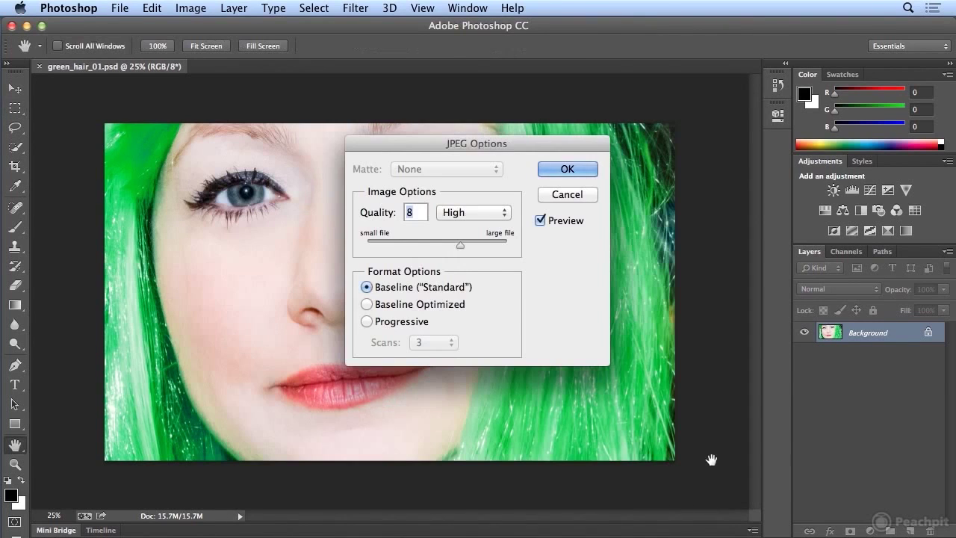
# - Compare JPEG quality levels on the slider, settle on 8 (High), and confirm
pyautogui.moveTo(460, 245)
pyautogui.mouseDown()
pyautogui.moveTo(396, 241)
pyautogui.moveTo(404, 239)
pyautogui.mouseUp()
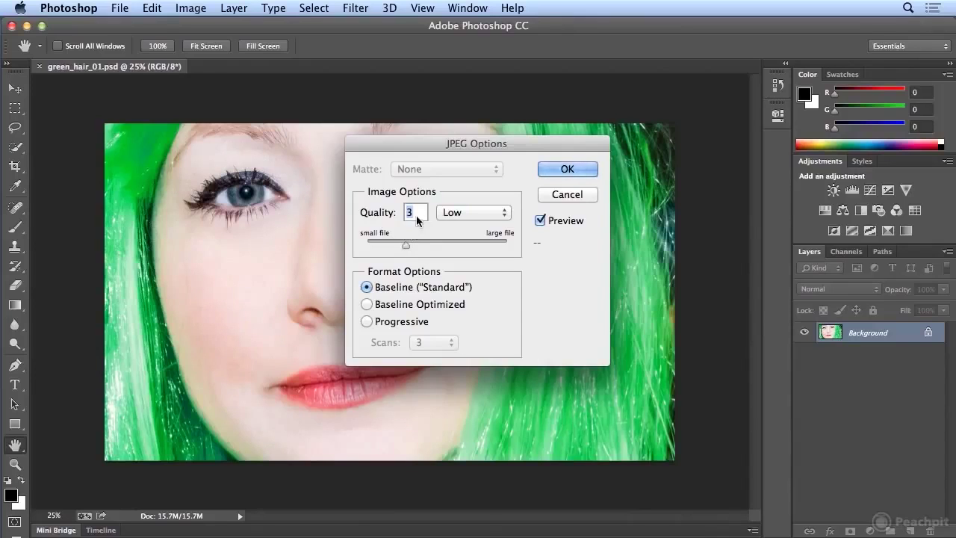
pyautogui.moveTo(406, 244); pyautogui.dragTo(514, 243)
pyautogui.moveTo(506, 243); pyautogui.dragTo(448, 245)
pyautogui.moveTo(449, 242); pyautogui.dragTo(460, 244)
pyautogui.click(566, 169)
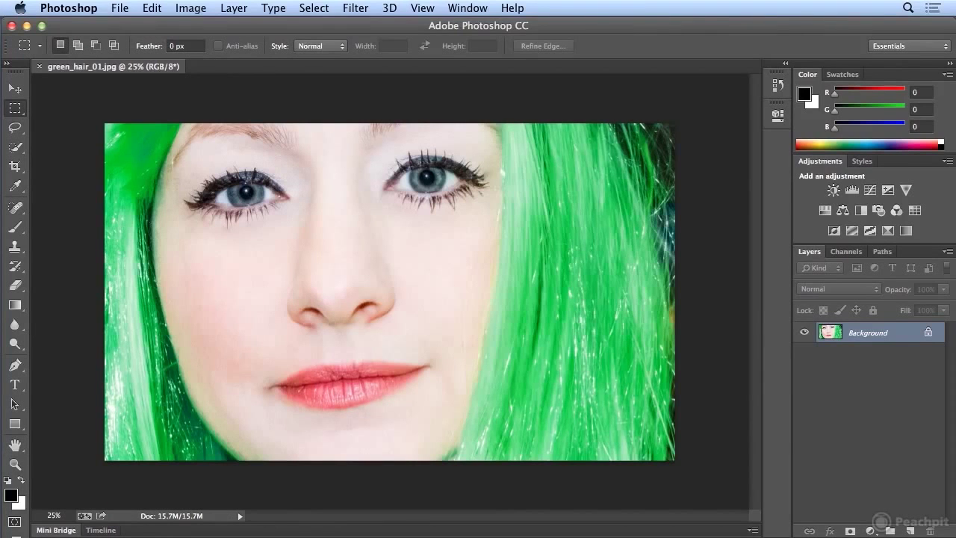
# - Minimize Photoshop and open Project_Files > 01_introducing_Photoshop in Finder
pyautogui.click(26, 25)
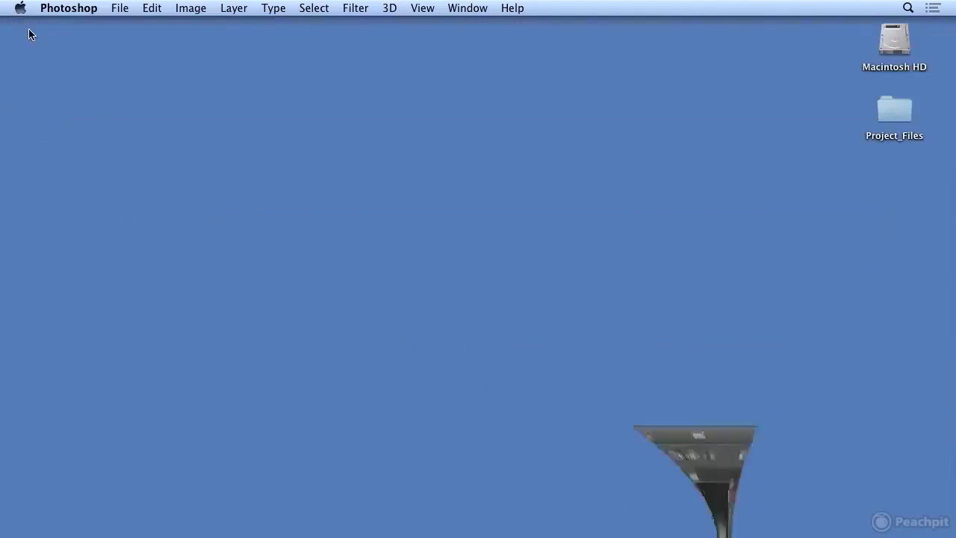
pyautogui.click(587, 144)
pyautogui.doubleClick(887, 119)
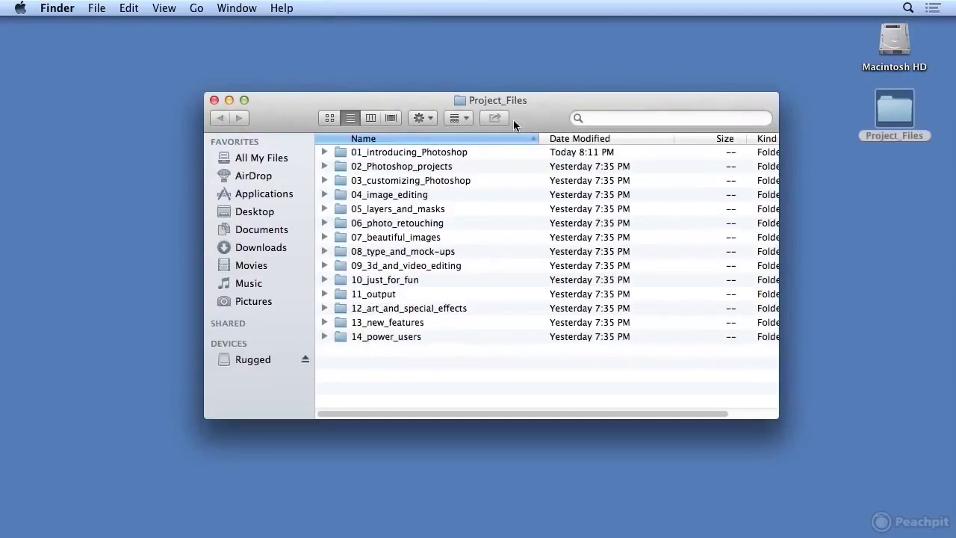
pyautogui.doubleClick(421, 153)
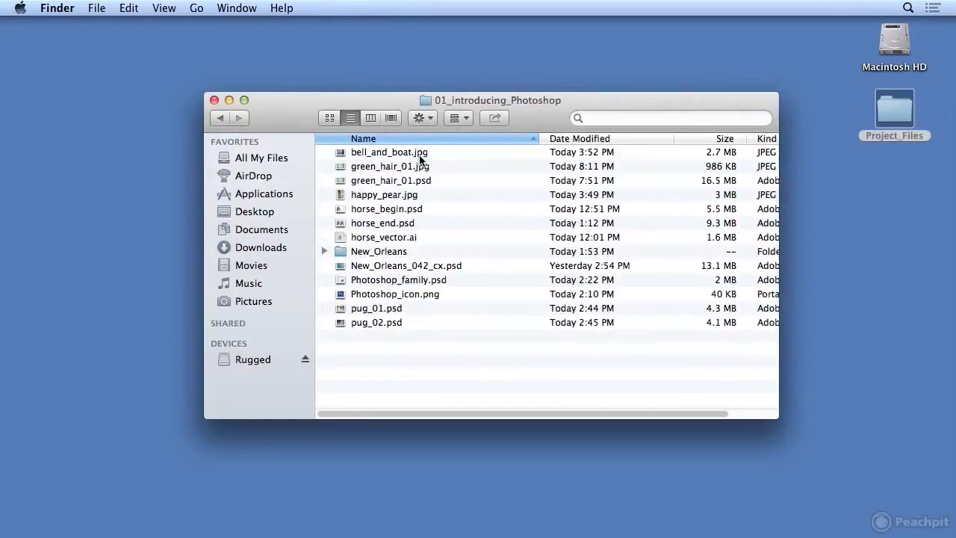
# - Compare the 16.5 MB PSD with the 986 KB green_hair_01.jpg, then return to Photoshop
pyautogui.click(609, 182)
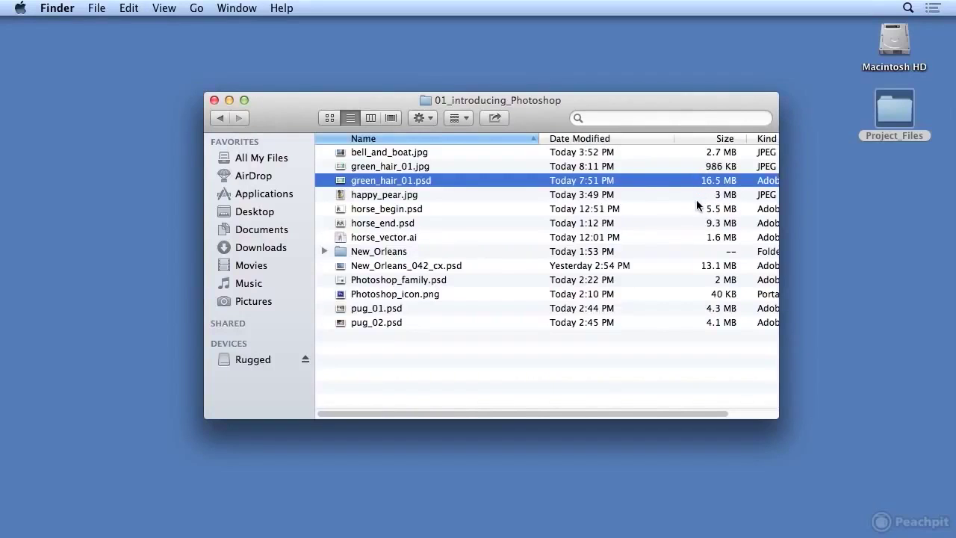
pyautogui.click(569, 168)
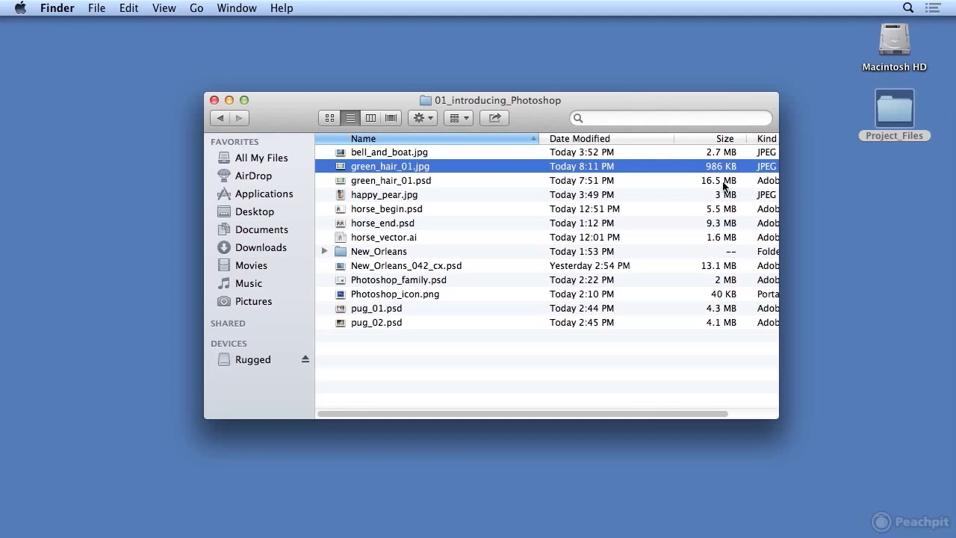
pyautogui.moveTo(649, 526)
pyautogui.click(561, 525)
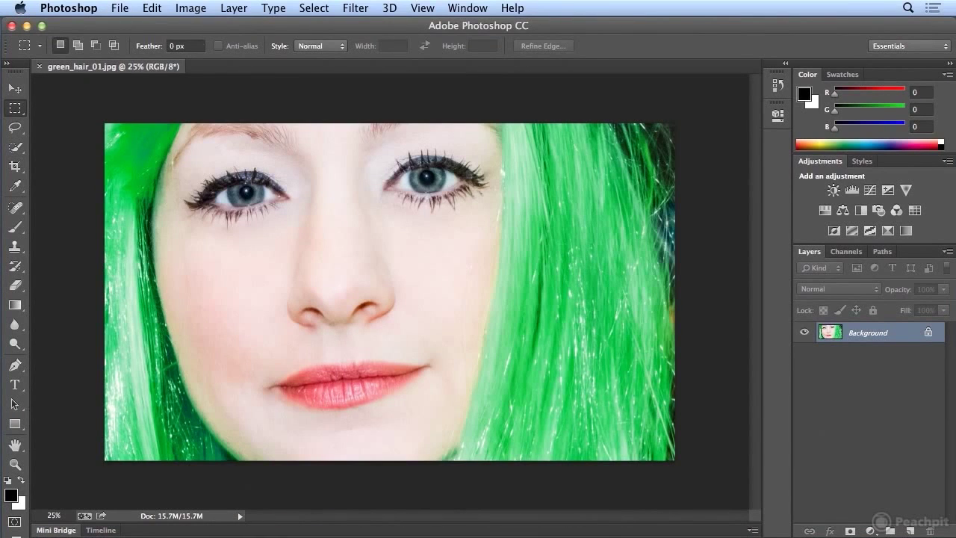
# - Save as green_hair_01.png with default PNG Options, then minimize Photoshop
pyautogui.click(119, 8)
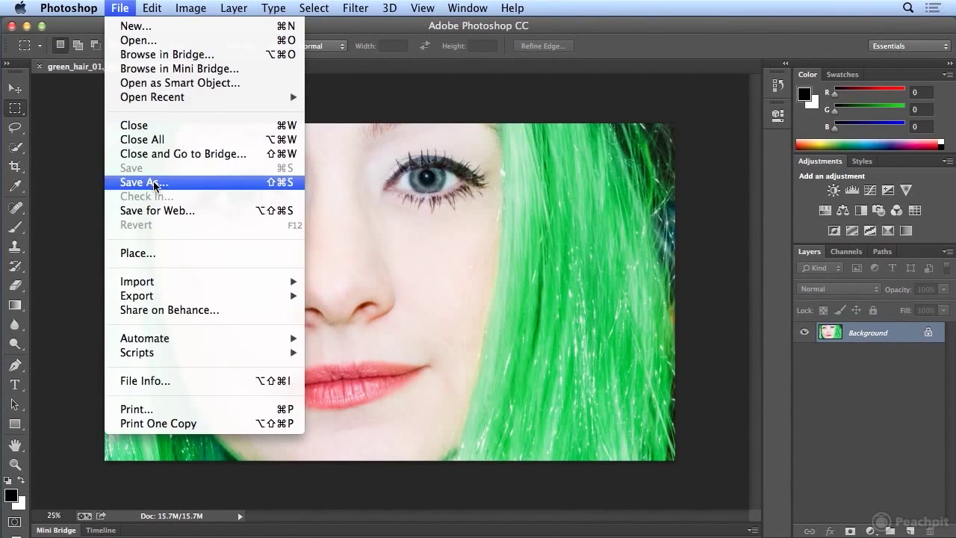
pyautogui.click(155, 183)
pyautogui.click(567, 321)
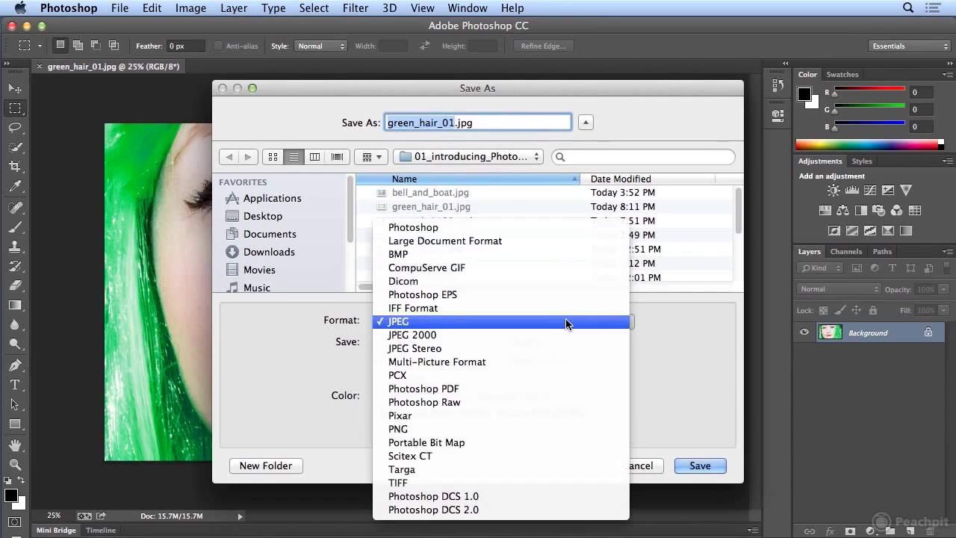
pyautogui.click(548, 429)
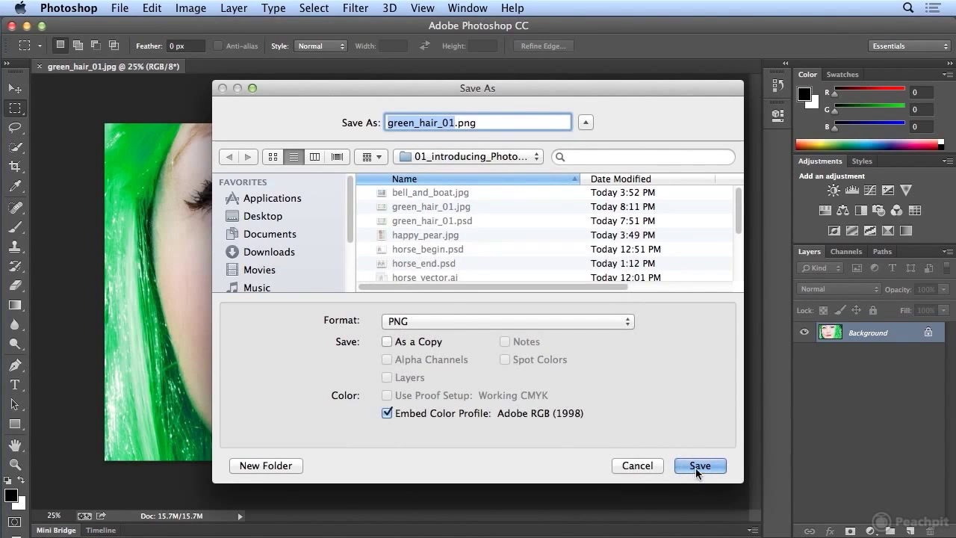
pyautogui.click(696, 468)
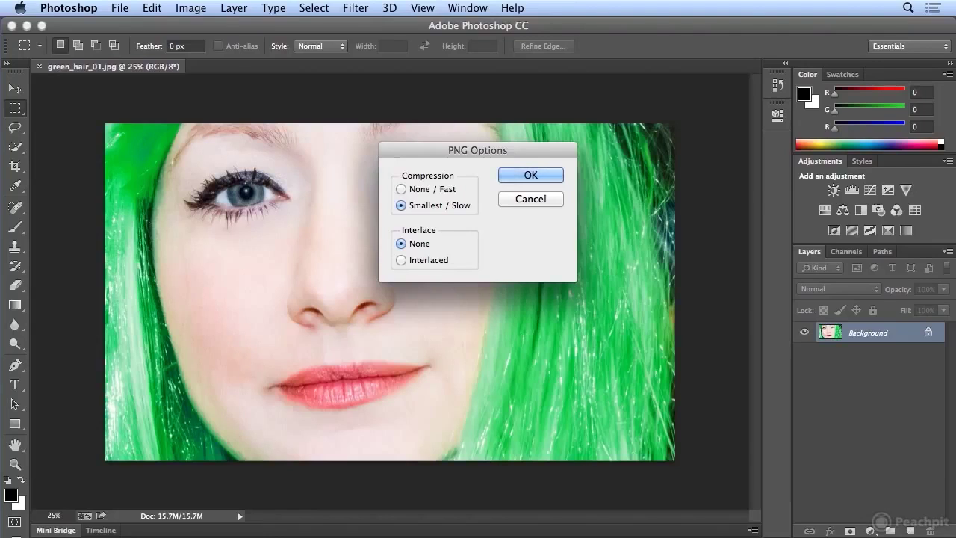
pyautogui.click(537, 178)
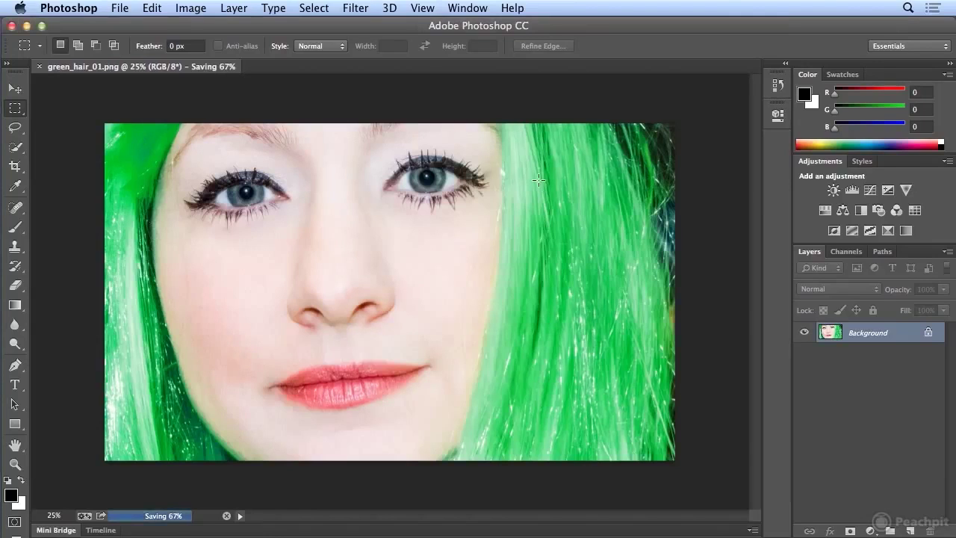
pyautogui.click(27, 26)
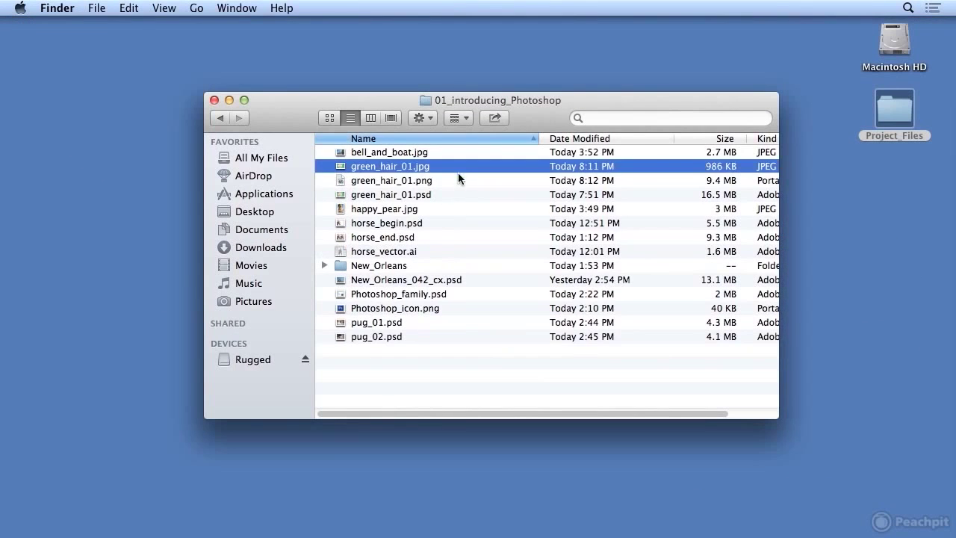
# - Select green_hair_01.png to confirm its 9.4 MB size, then switch back to Photoshop
pyautogui.click(454, 182)
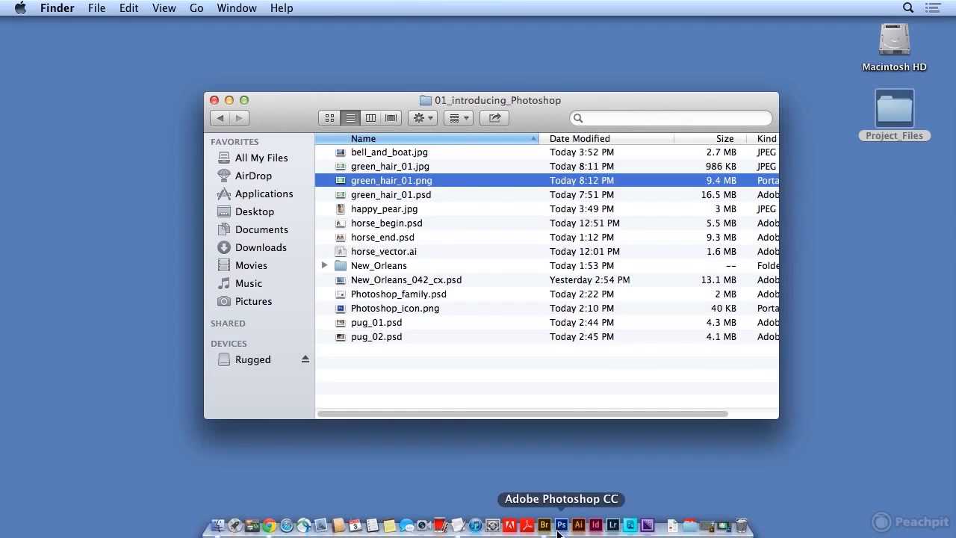
pyautogui.click(560, 524)
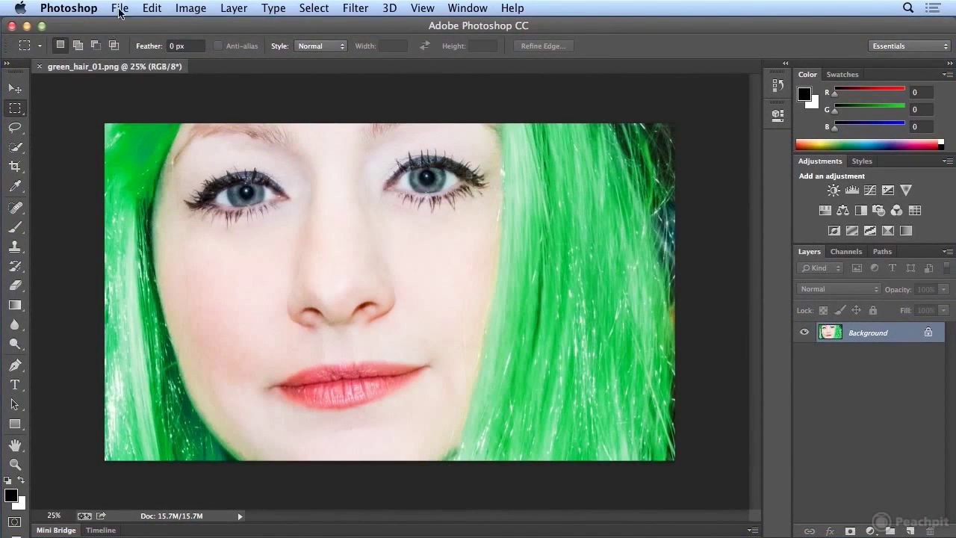
# - Set up a Save As copy as JPEG named green_hair_01-no_icc, with Embed Color Profile off
pyautogui.click(119, 9)
pyautogui.click(150, 183)
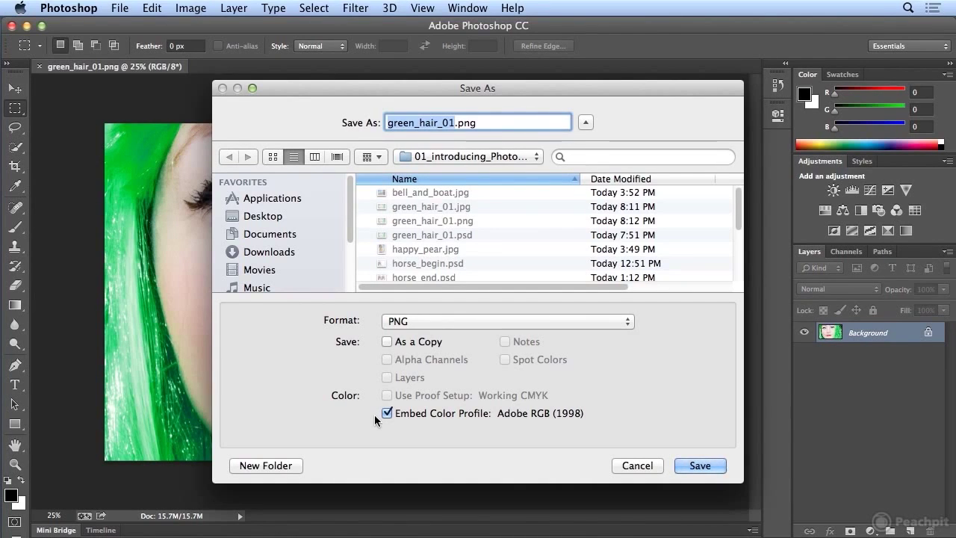
pyautogui.click(386, 413)
pyautogui.click(446, 326)
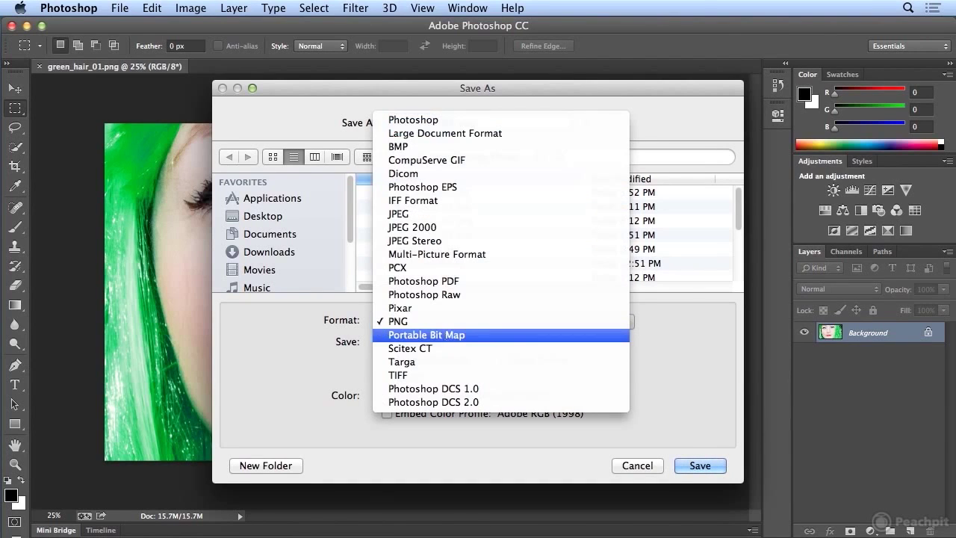
pyautogui.click(459, 213)
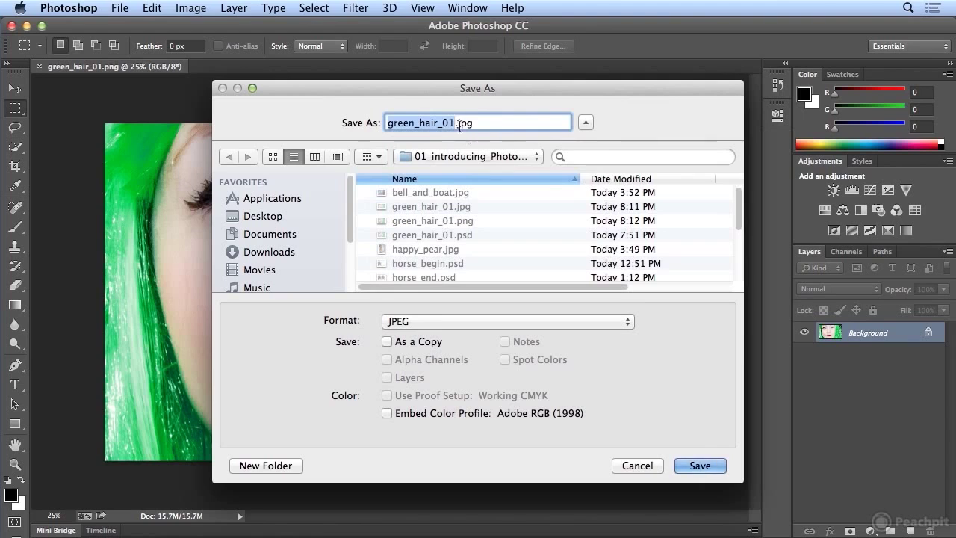
pyautogui.click(456, 123)
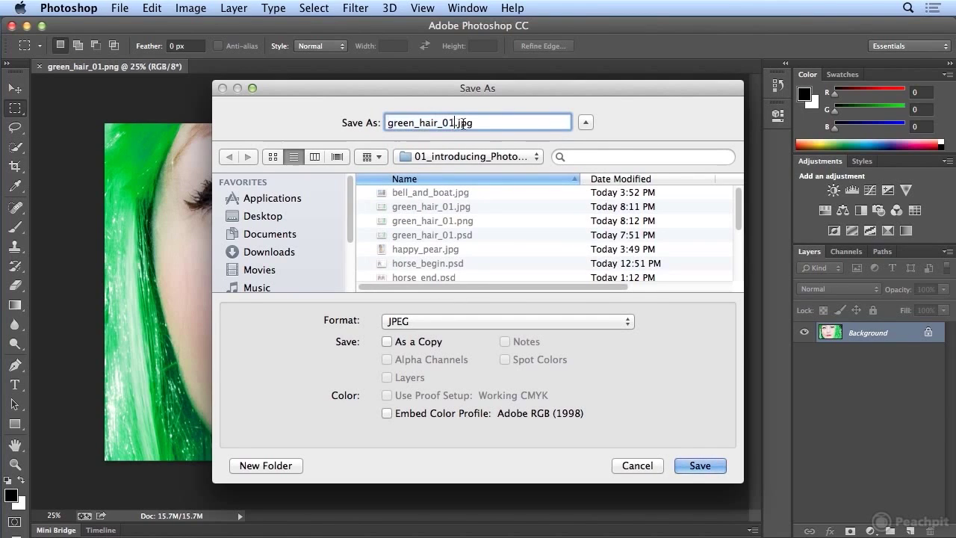
pyautogui.write('-no_ic')
pyautogui.write('cc')
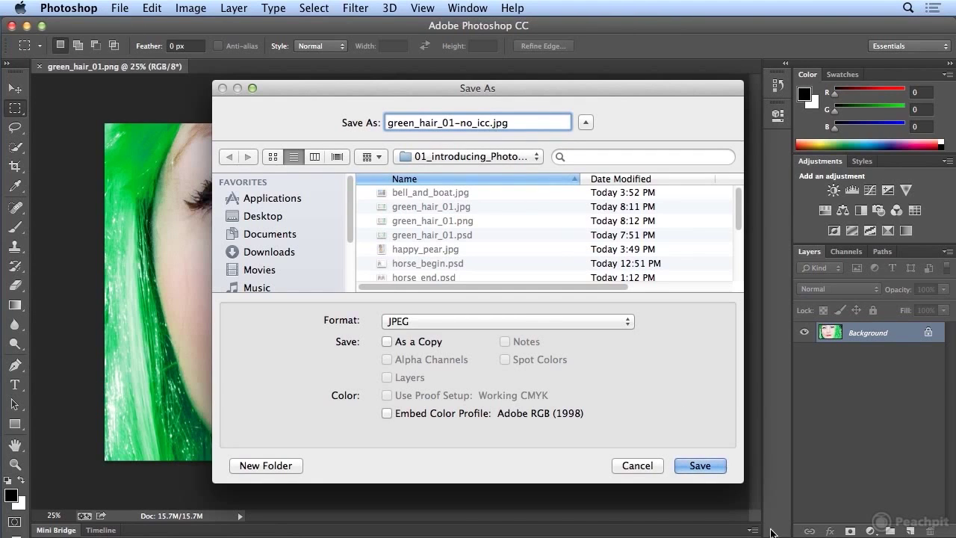
# - Save the no-profile JPEG at quality 8
pyautogui.click(700, 465)
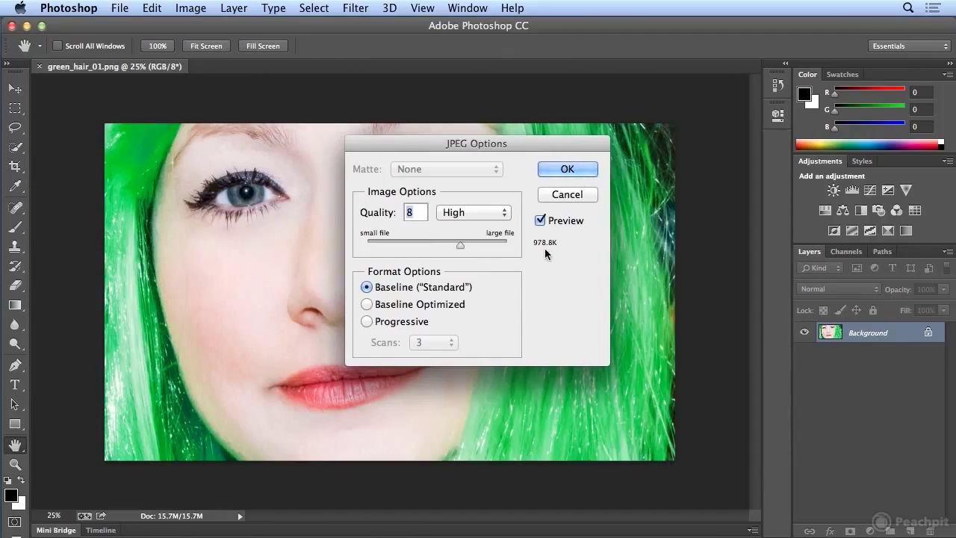
pyautogui.click(568, 171)
pyautogui.press('m')
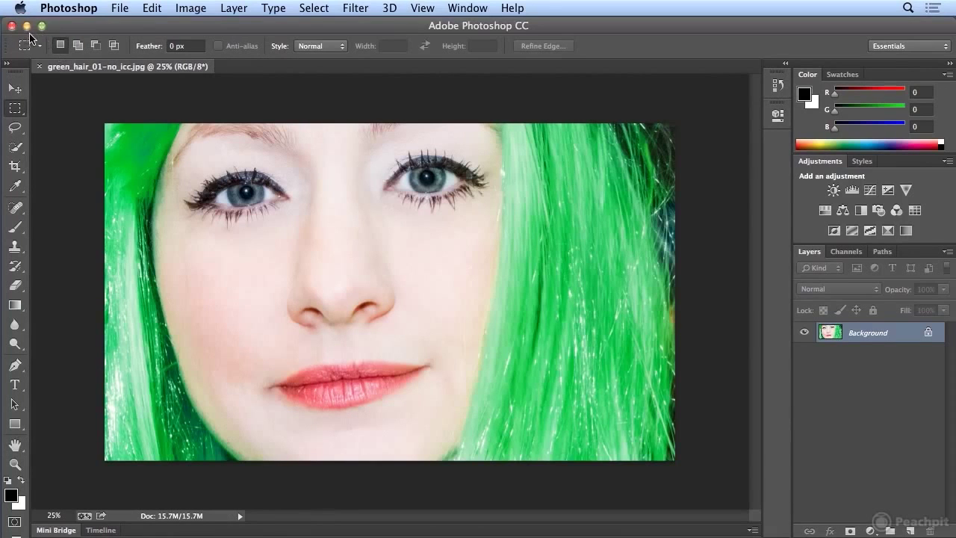
# - Minimize Photoshop and select the 987 KB green_hair_01-no_icc.jpg in Finder's 01_introducing_Photoshop folder
pyautogui.click(27, 28)
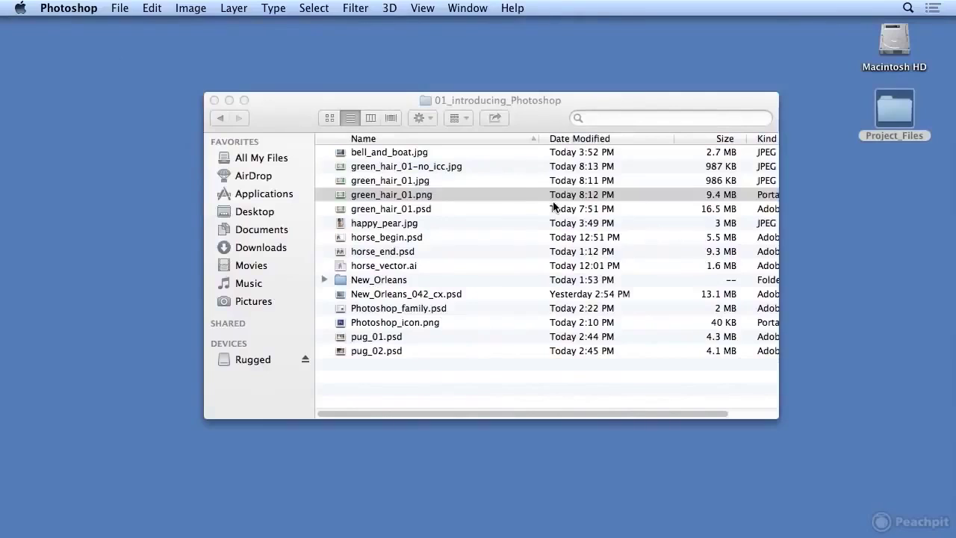
pyautogui.click(554, 203)
pyautogui.click(509, 168)
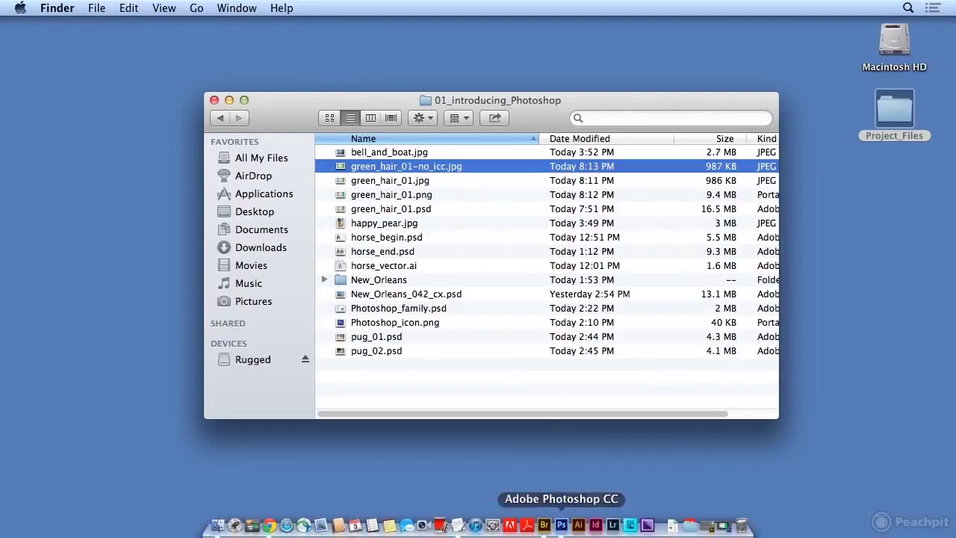
# - Bring Photoshop back, expand Mini Bridge to view the green_hair thumbnails, then collapse it
pyautogui.click(560, 525)
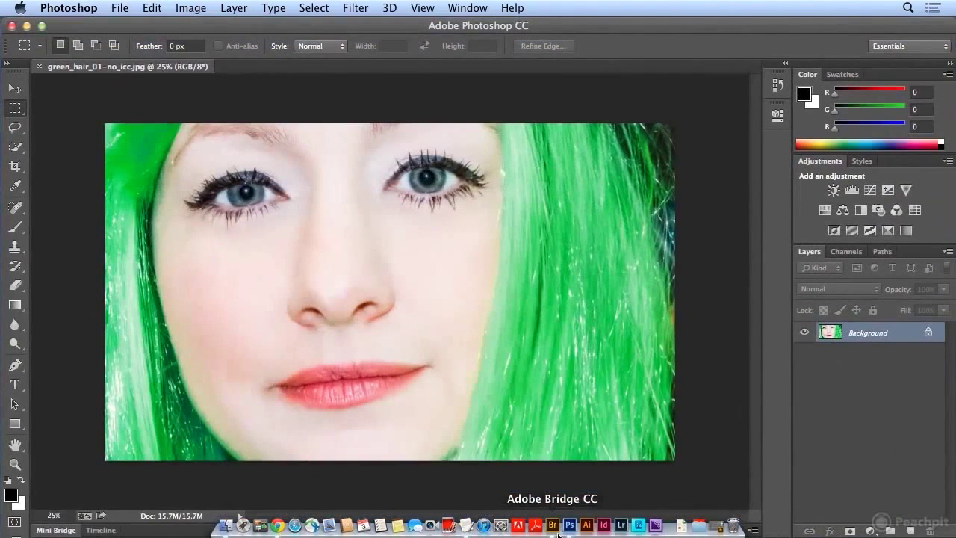
pyautogui.click(124, 11)
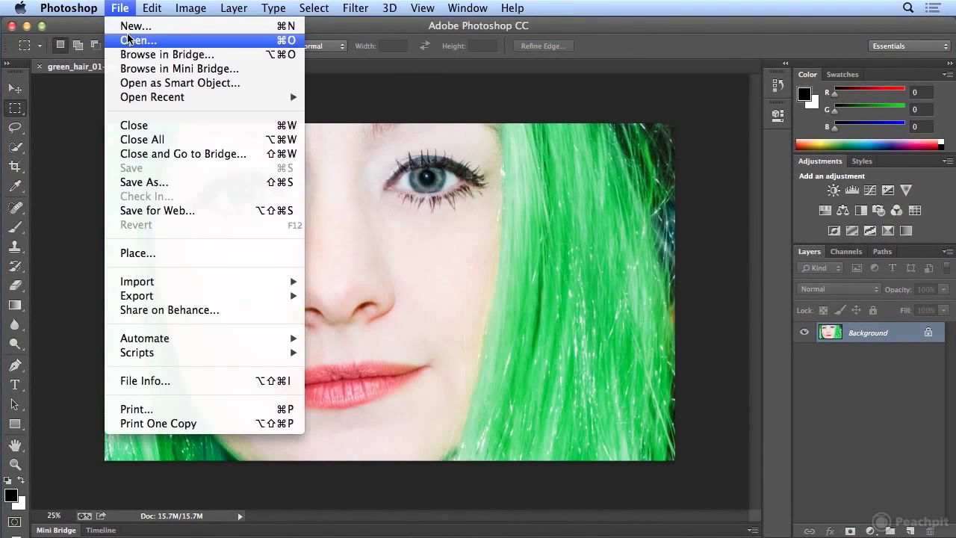
pyautogui.click(128, 8)
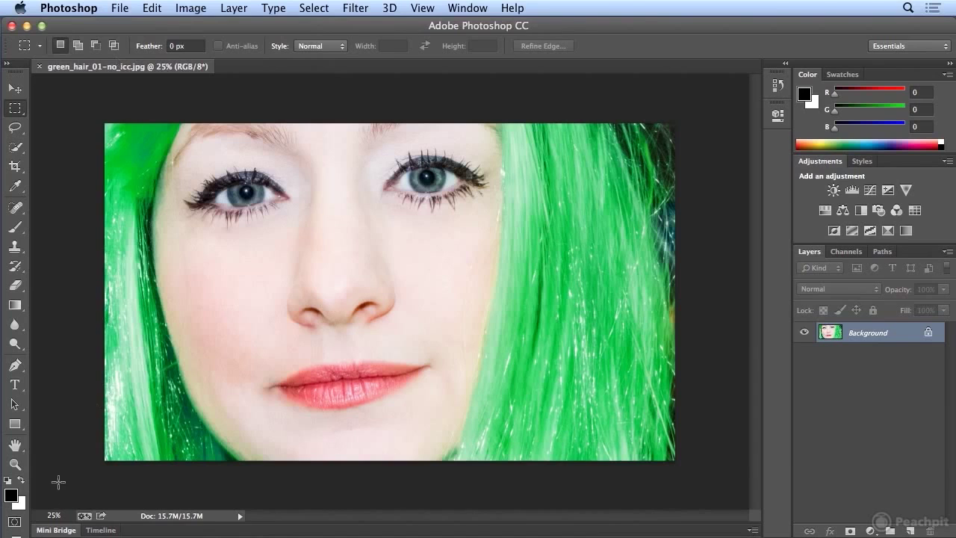
pyautogui.click(56, 529)
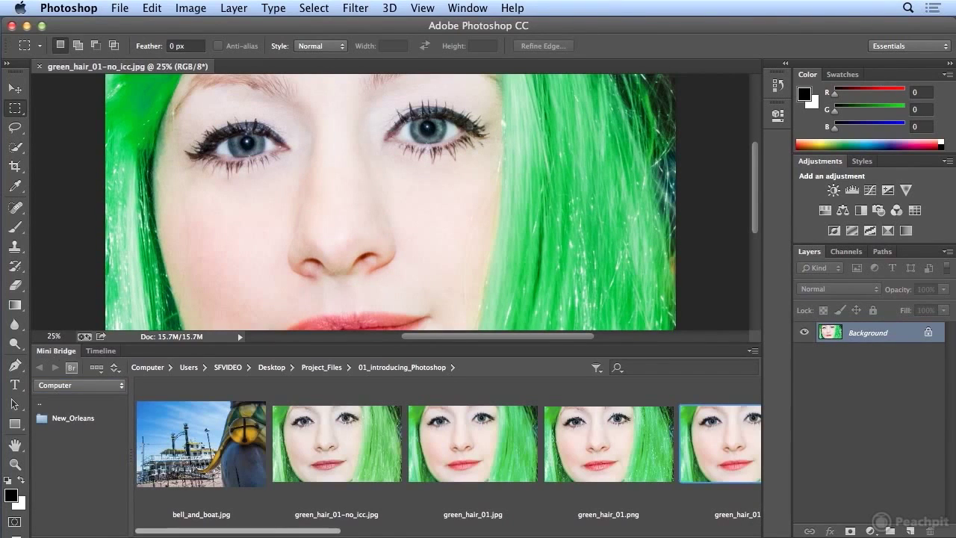
pyautogui.click(53, 351)
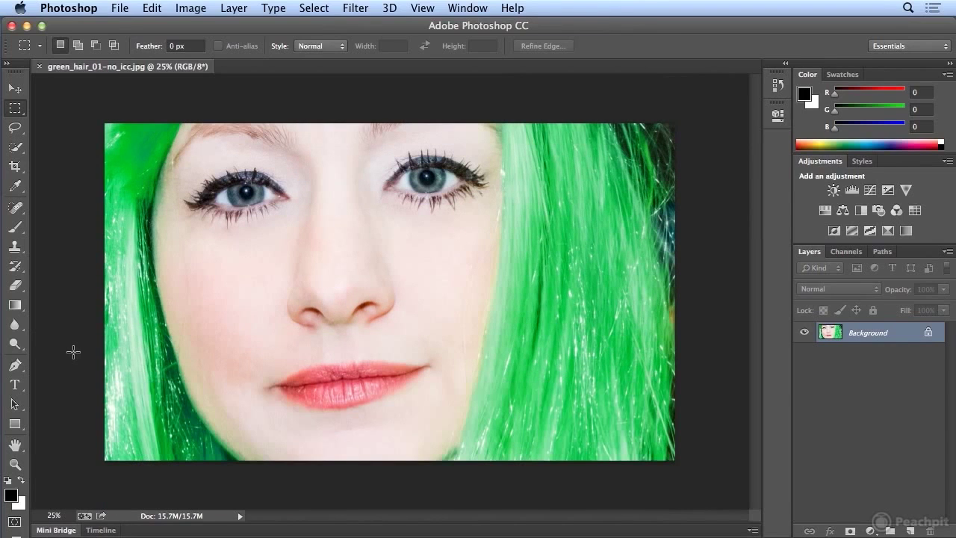